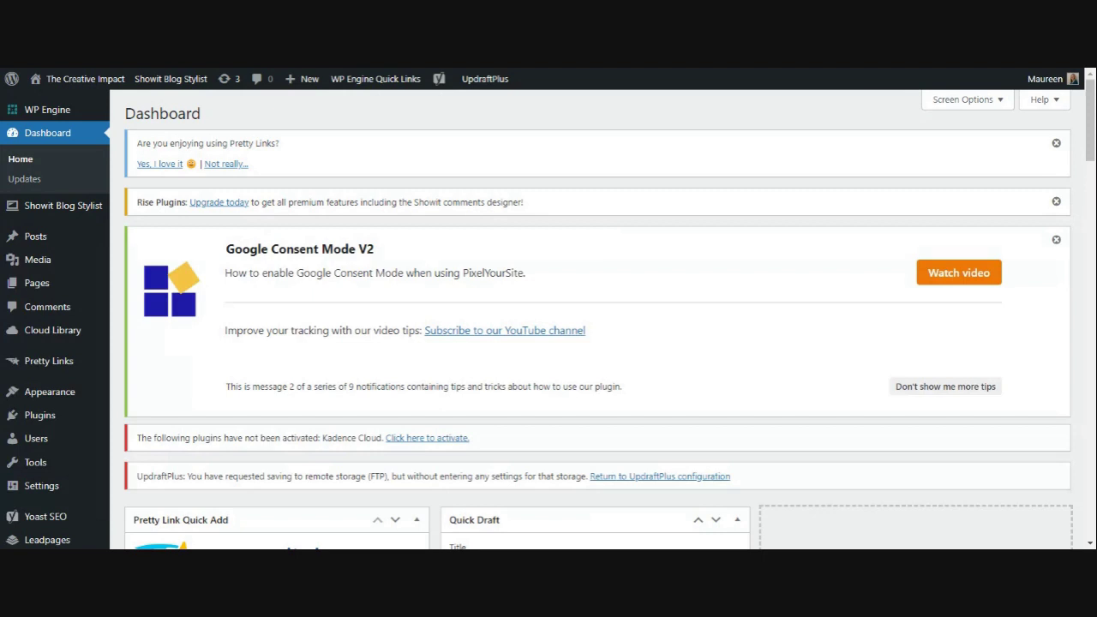
- Start a new blank post from the podcast site's All Posts list
mouse_move(25, 240)
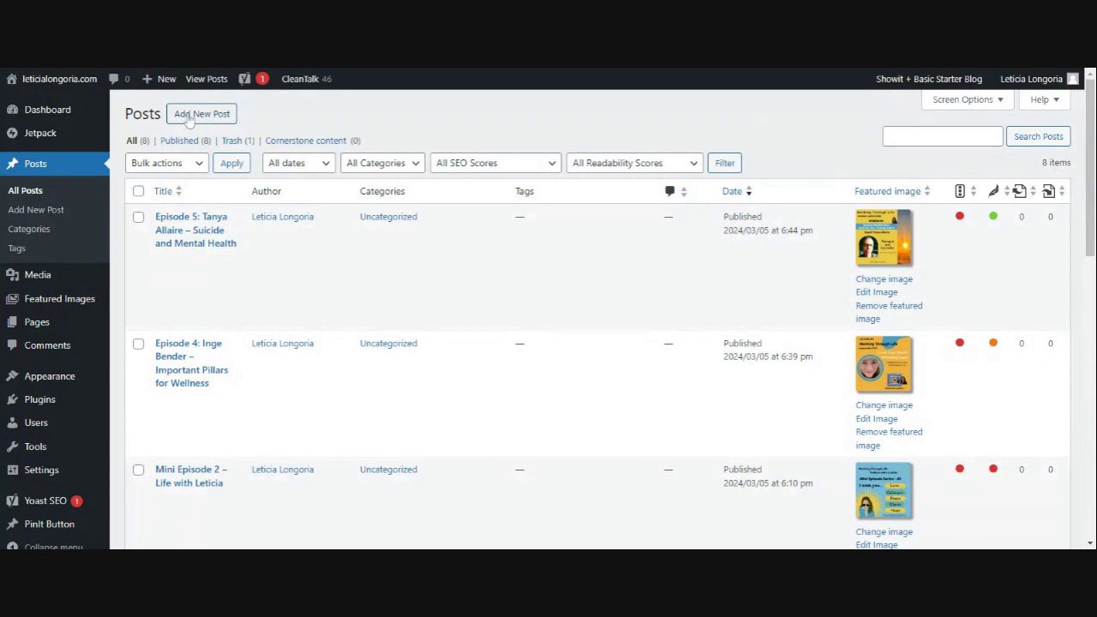
left_click(199, 120)
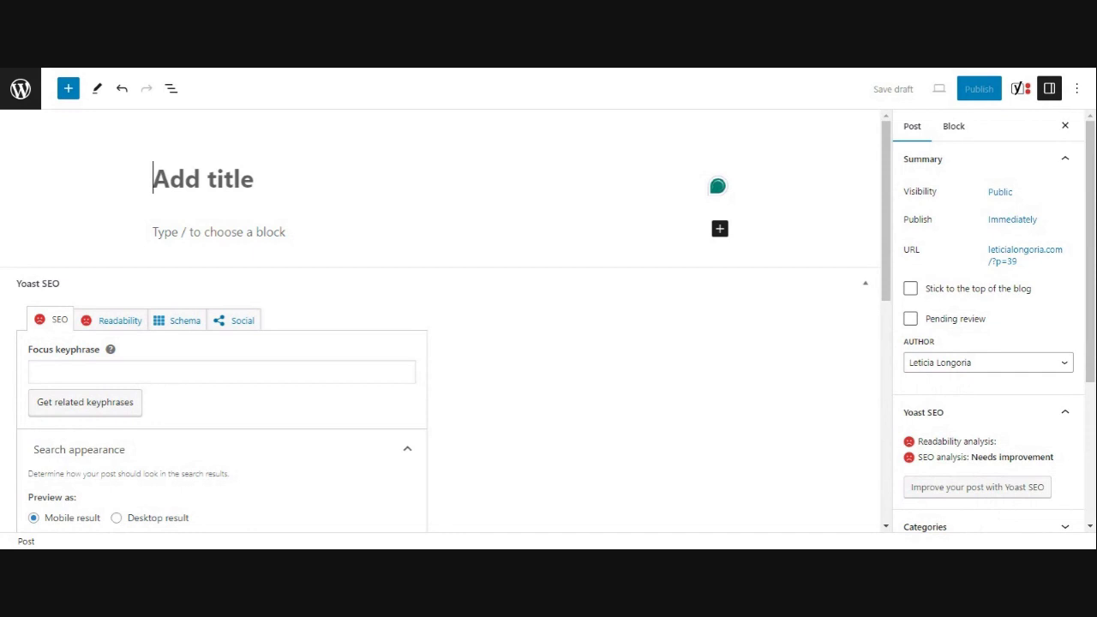
- Title the post 'Episode 6:' plus the pasted Transformational Journeys episode name, and save the draft
type("Episdo")
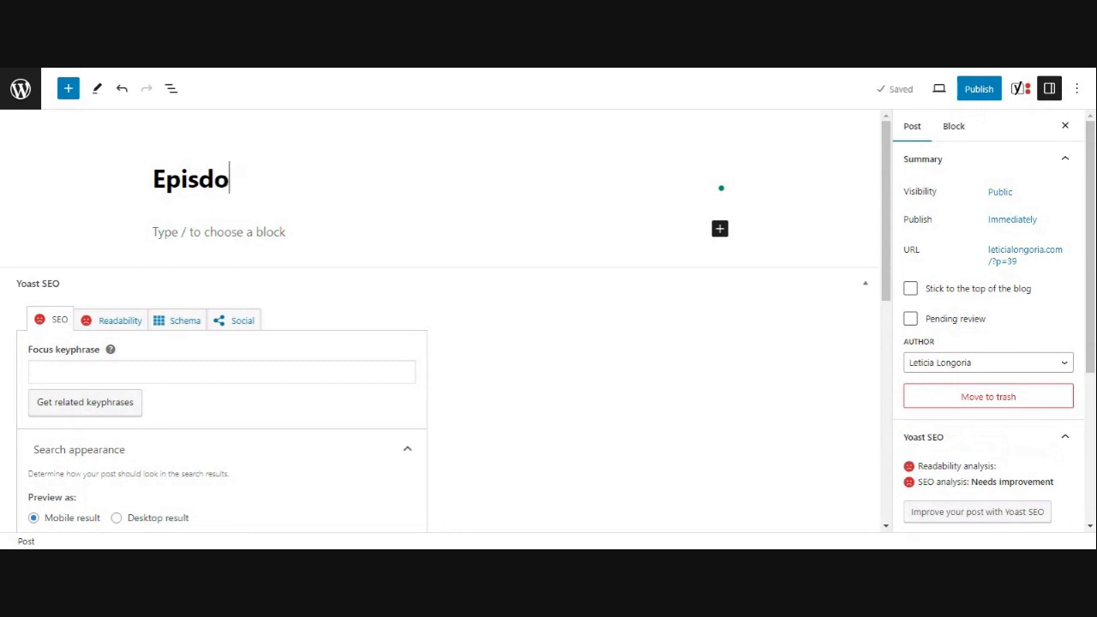
key("BackSpace")
key("BackSpace")
type("ode ")
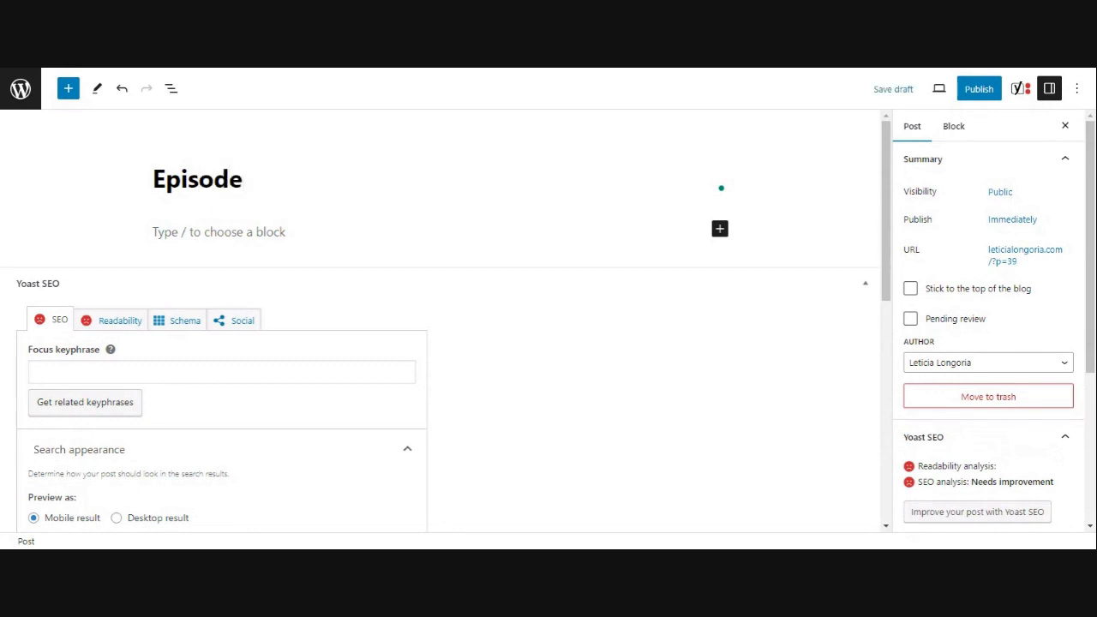
type("6:")
type("Christine Winebrenner - Transformational Journeys")
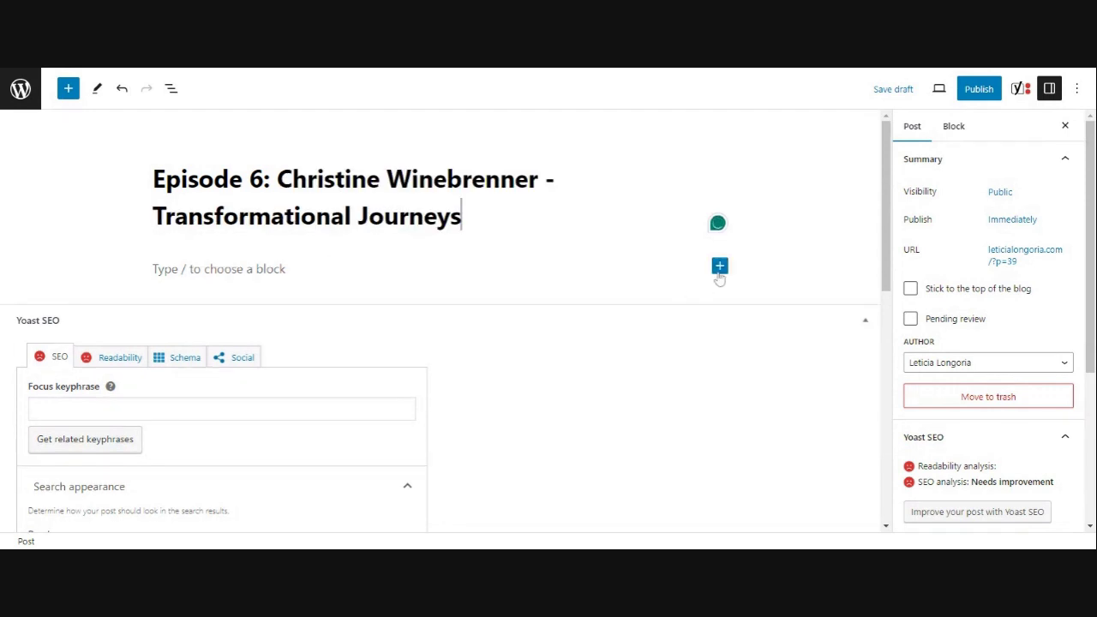
left_click(719, 277)
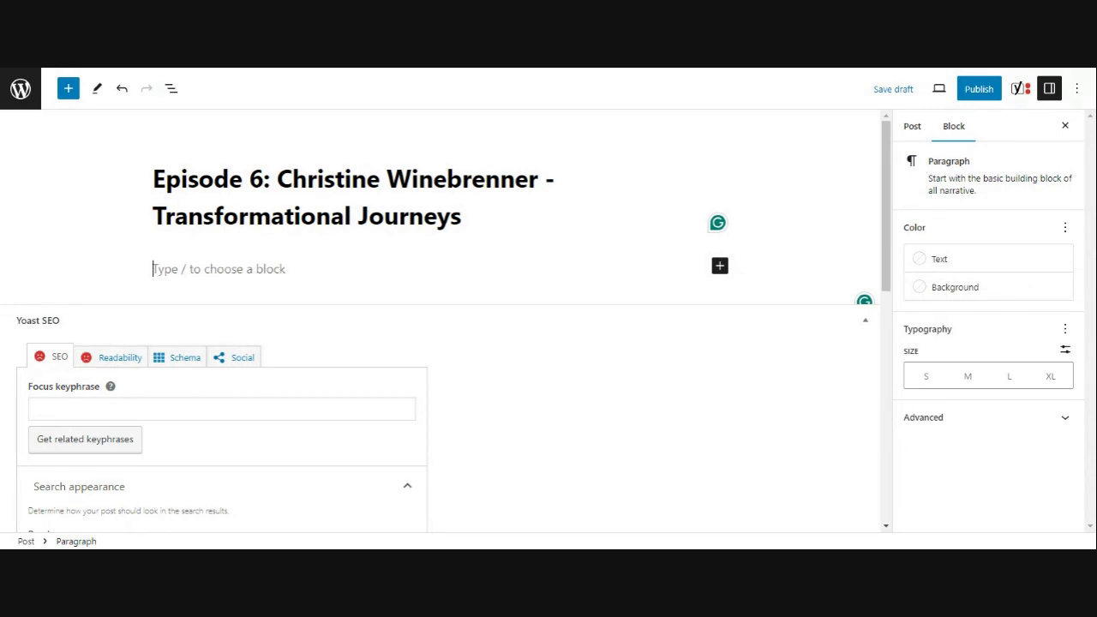
key("ctrl+s")
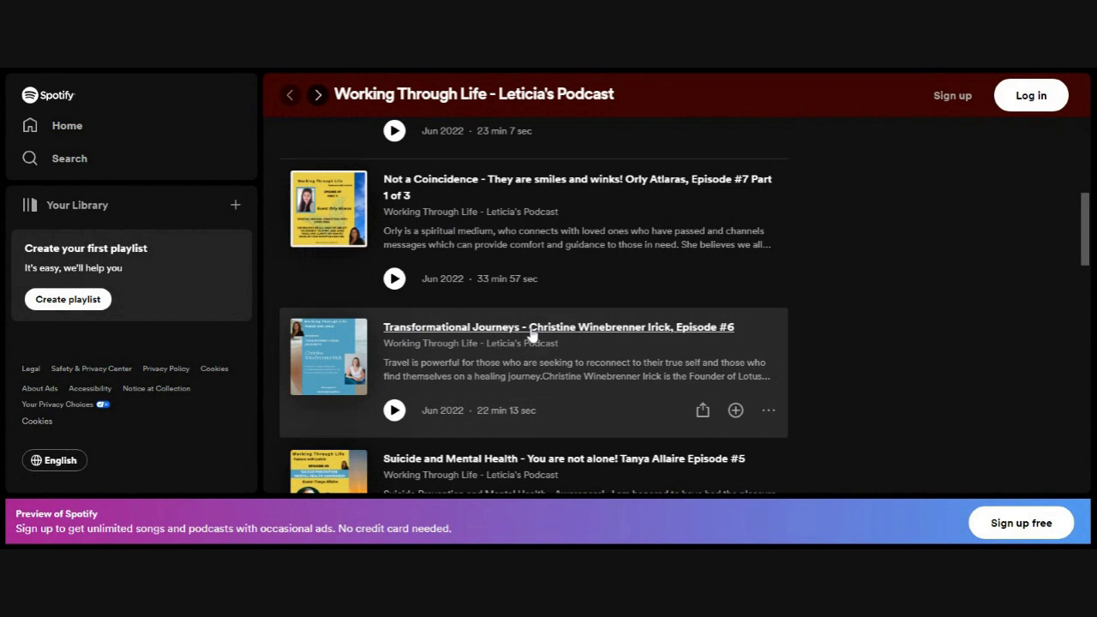
- Copy the Spotify embed code for the Transformational Journeys Episode #6 player
left_click(531, 331)
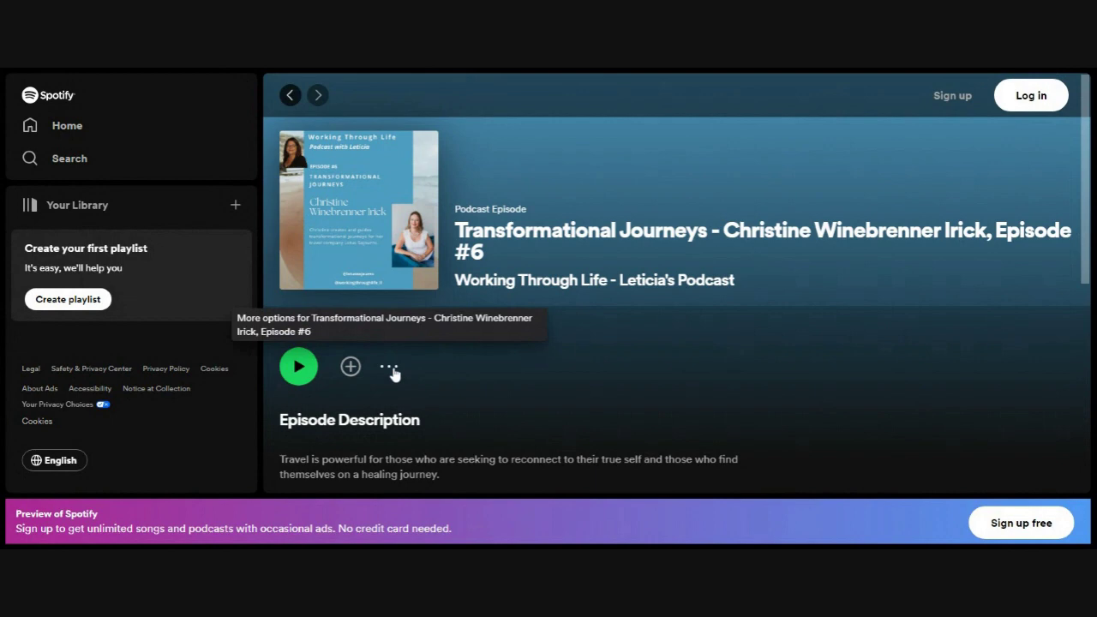
left_click(394, 371)
mouse_move(417, 465)
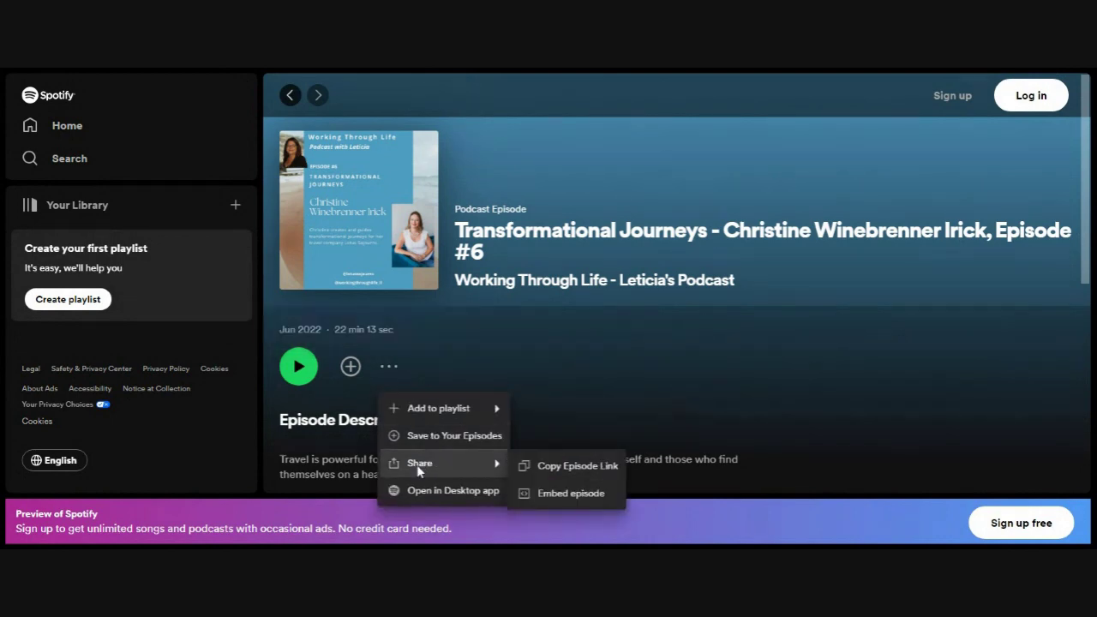
left_click(590, 497)
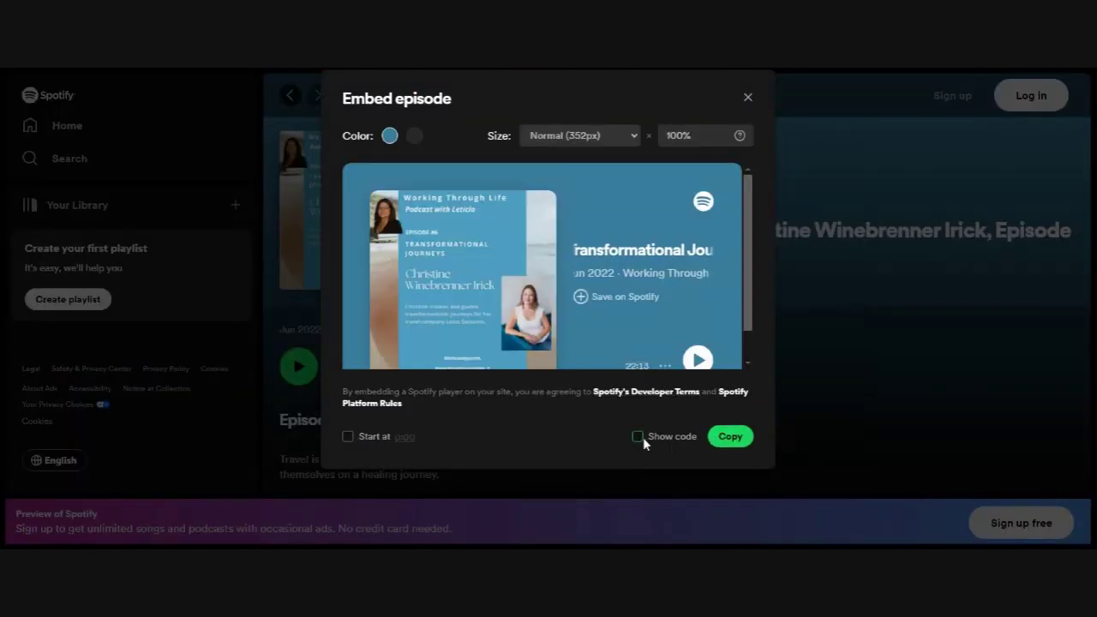
left_click(641, 437)
left_click(732, 441)
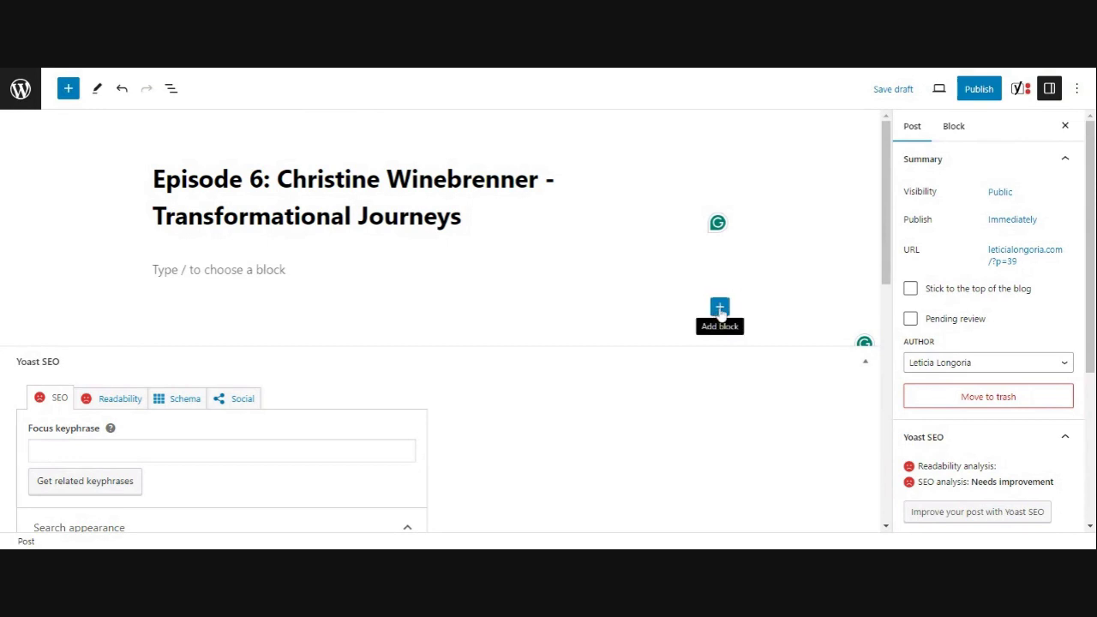
- Insert a generic Embed block under the title, then delete it again
left_click(720, 308)
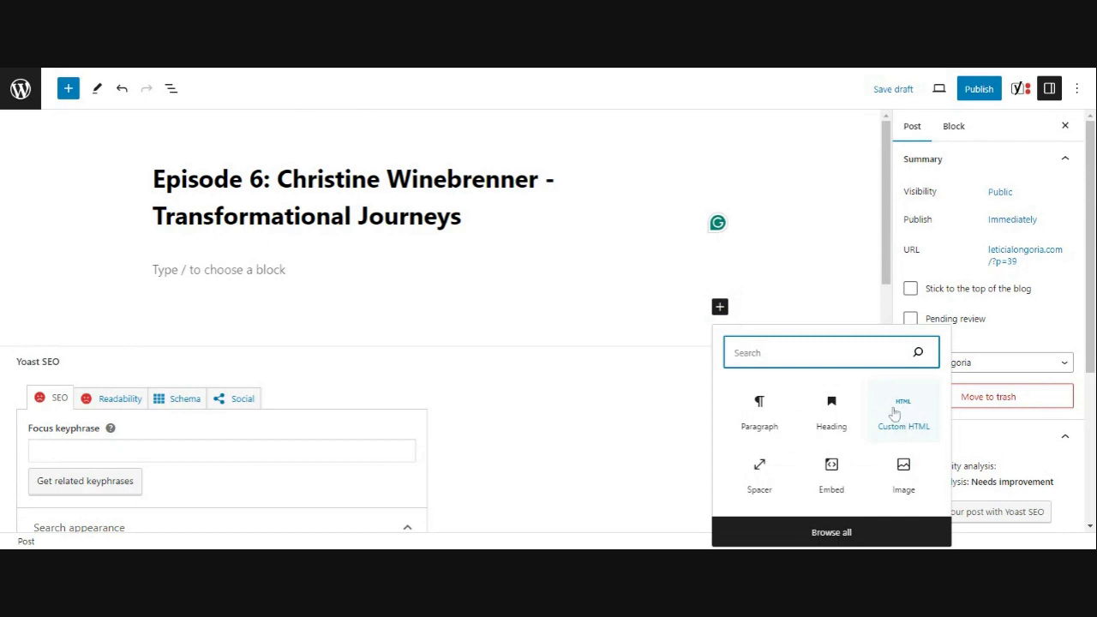
left_click(840, 477)
left_click(839, 477)
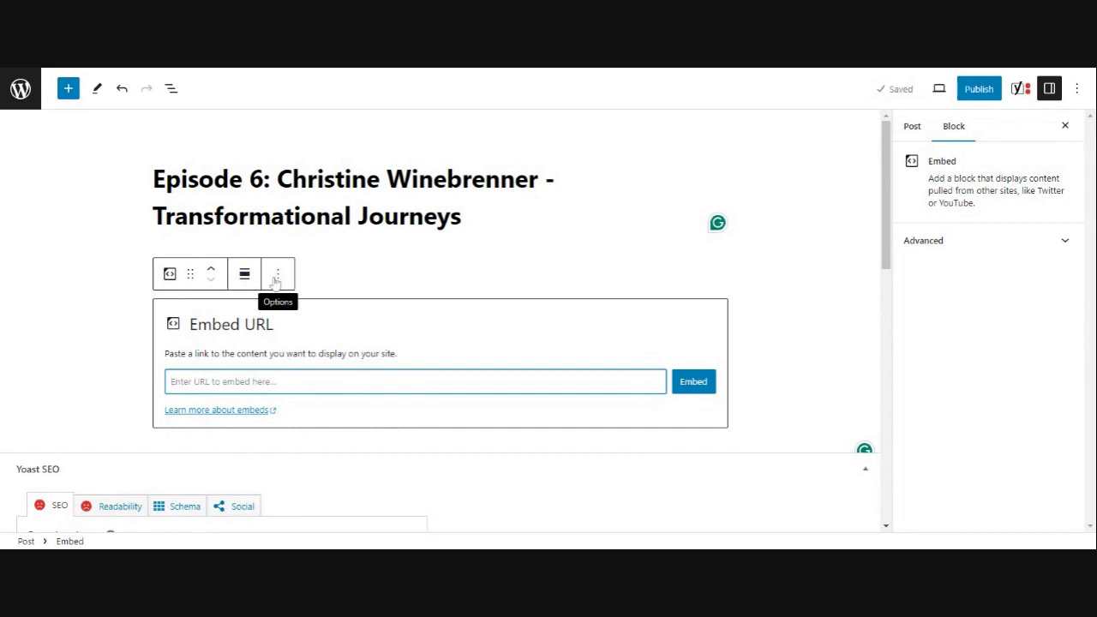
left_click(278, 274)
scroll(314, 525, "down", 1)
left_click(304, 533)
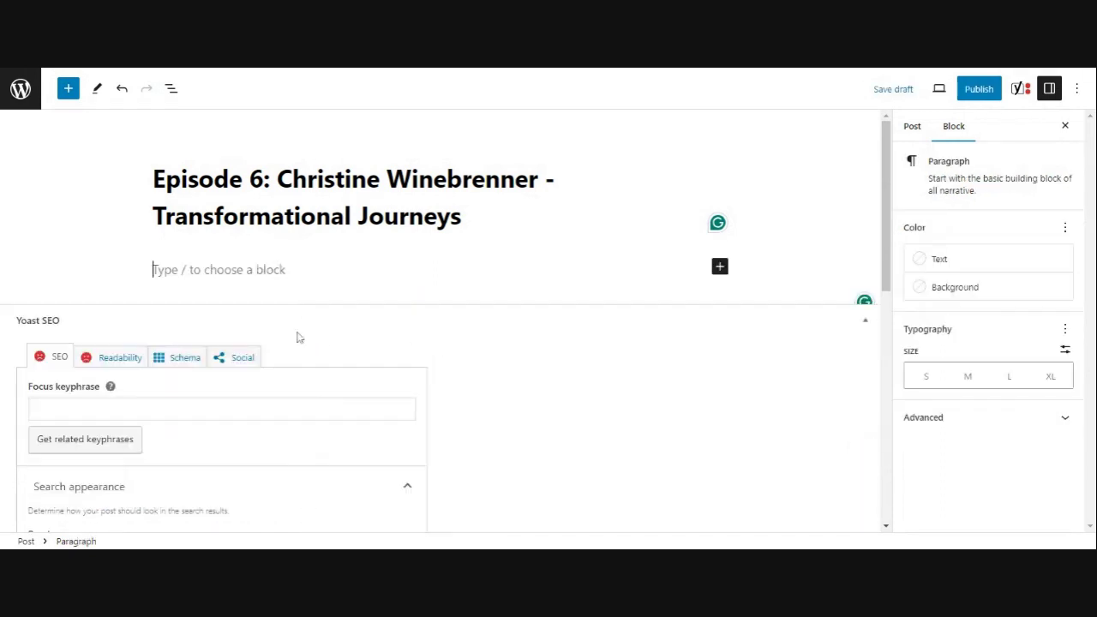
- Add a Custom HTML block under the title containing the pasted Spotify iframe code
left_click(722, 269)
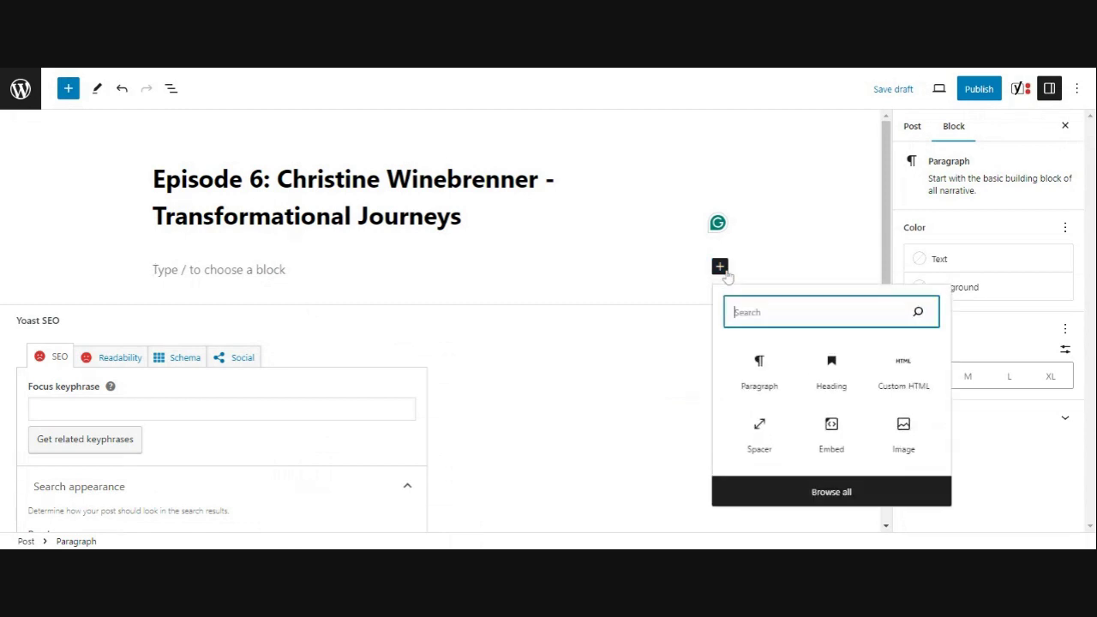
left_click(914, 379)
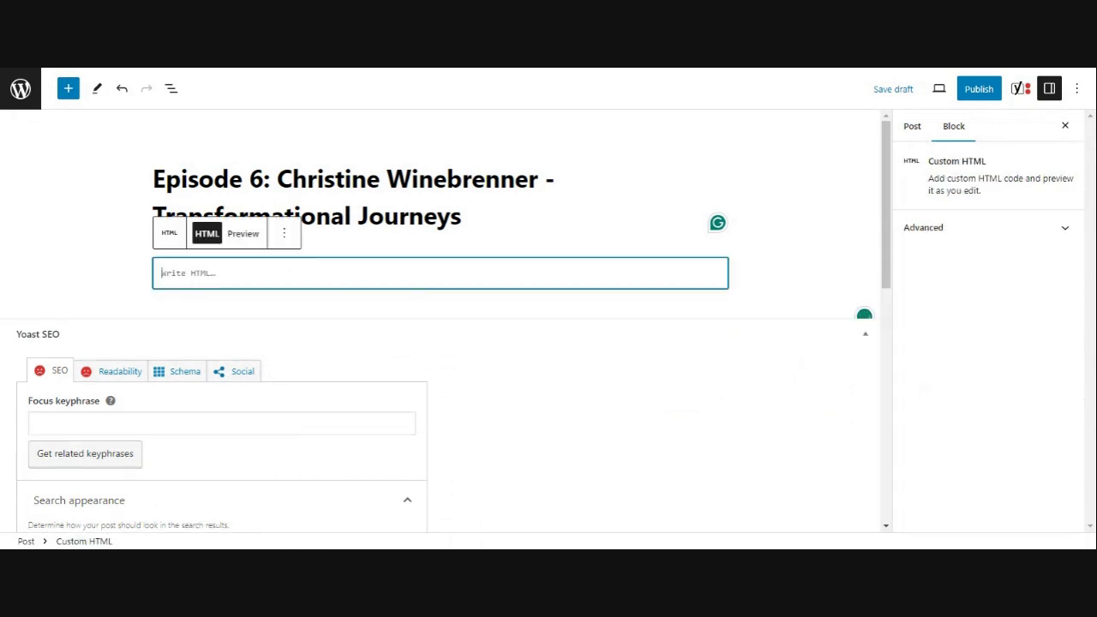
key("ctrl+v")
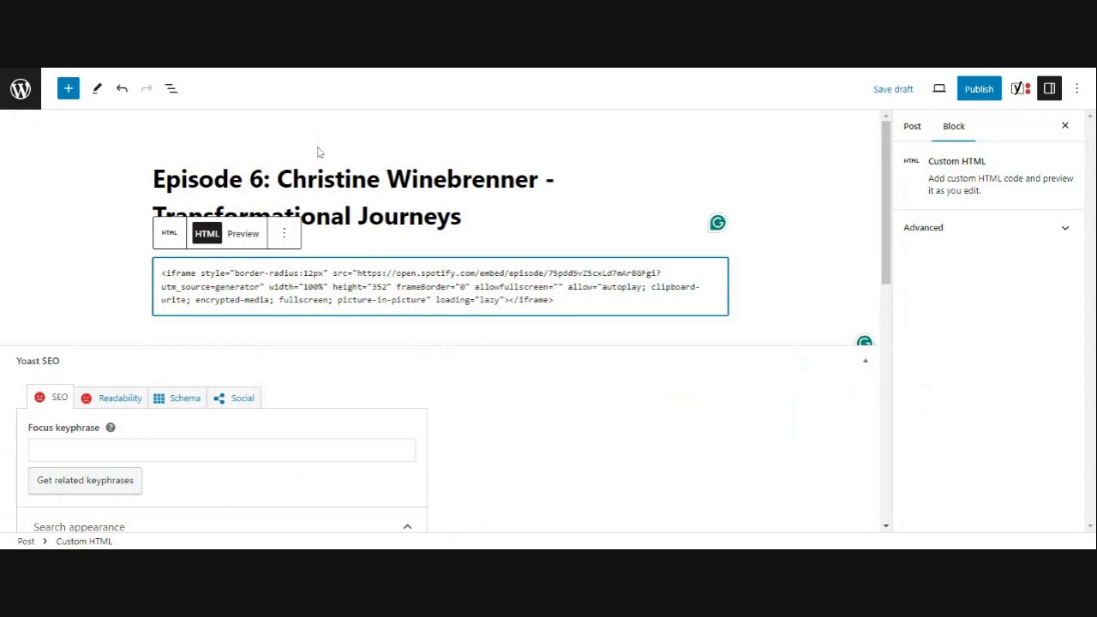
left_click(527, 338)
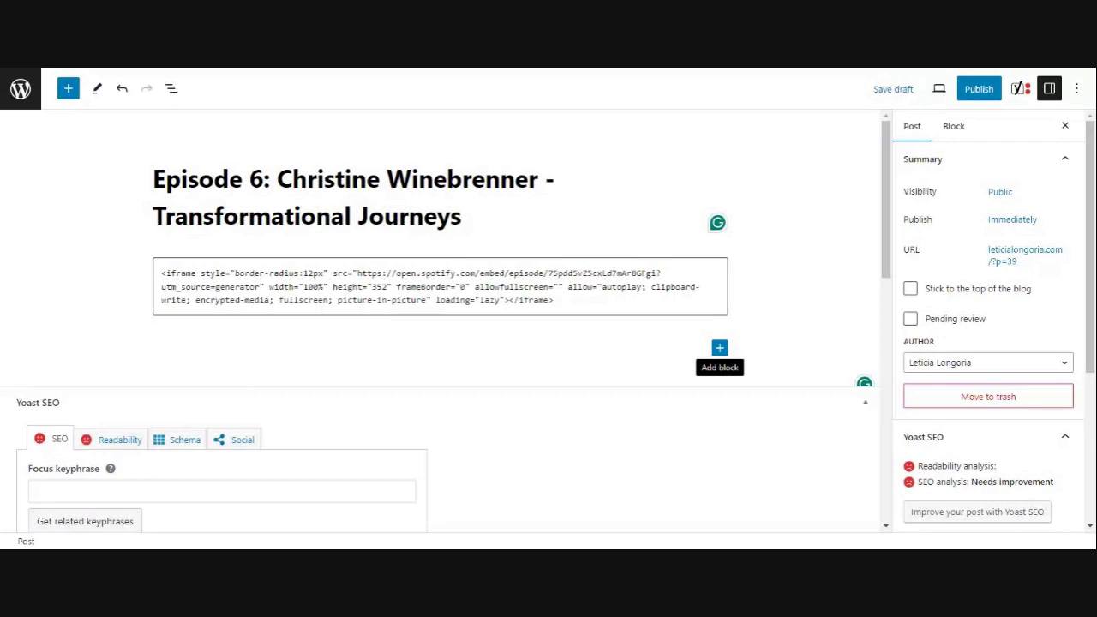
- Add a spacer about 60 px high below the embed code
left_click(720, 347)
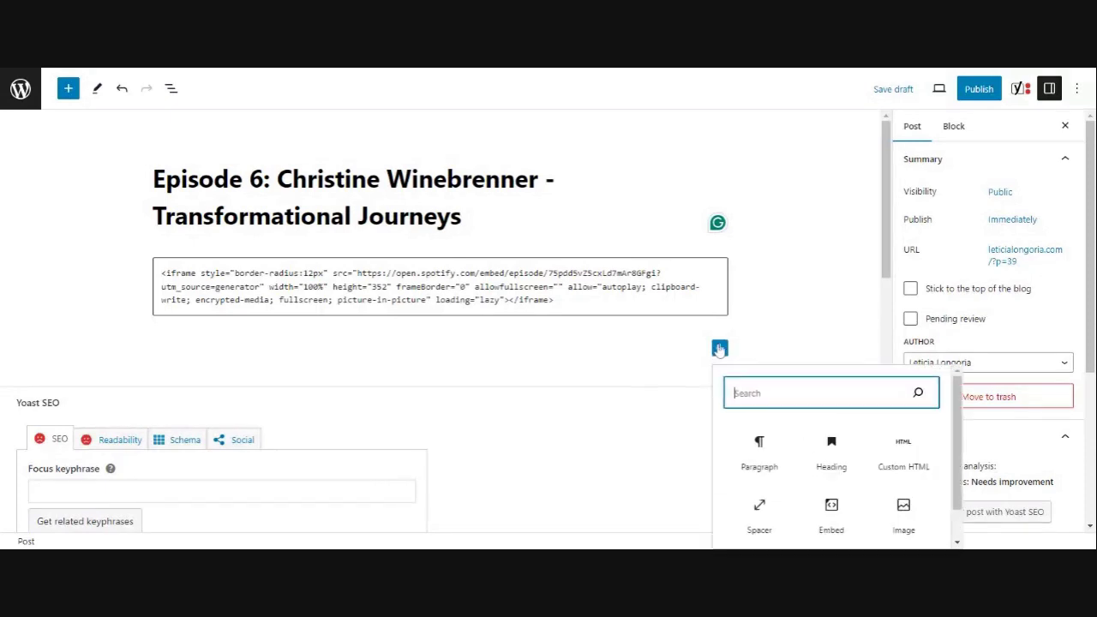
left_click(759, 514)
left_click_drag(441, 408, 440, 379)
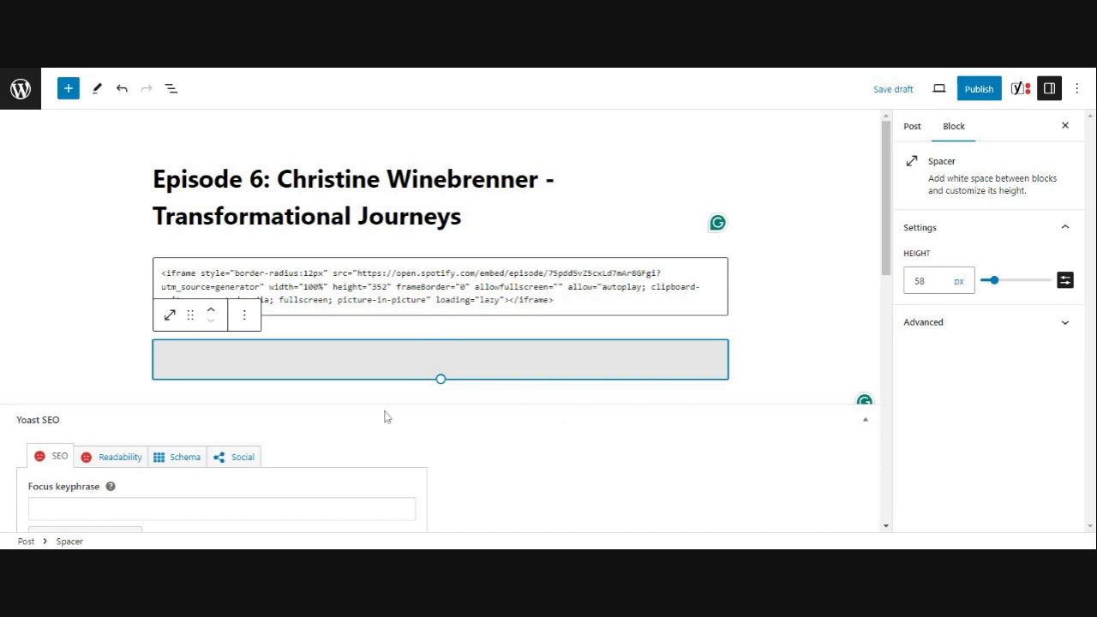
left_click(741, 380)
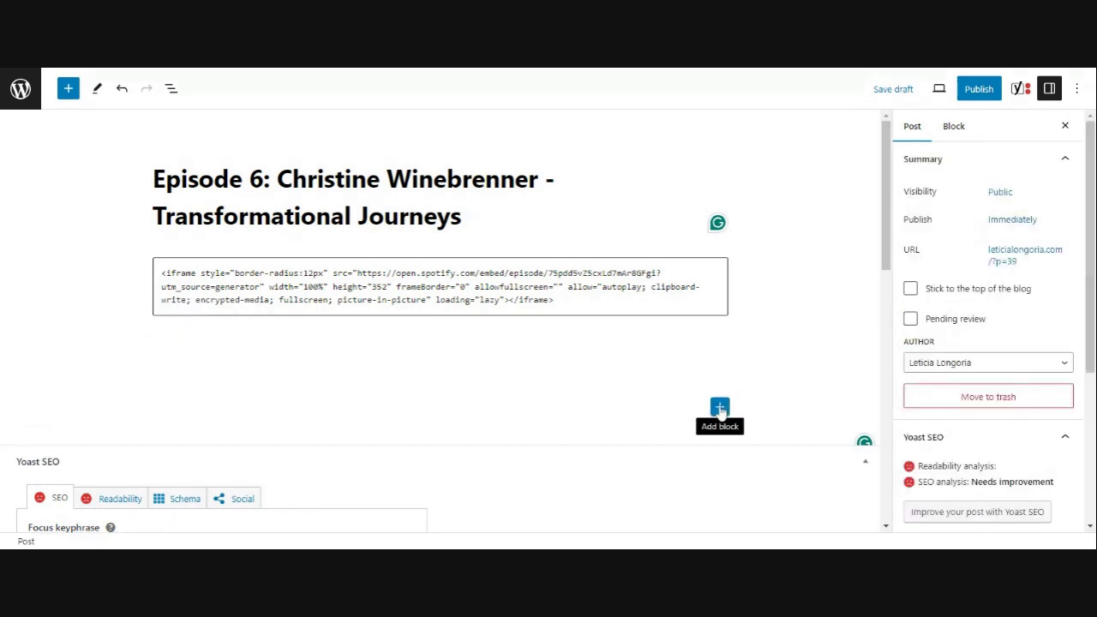
- Add an 'Episode Description' heading below the spacer with an empty paragraph under it
left_click(720, 408)
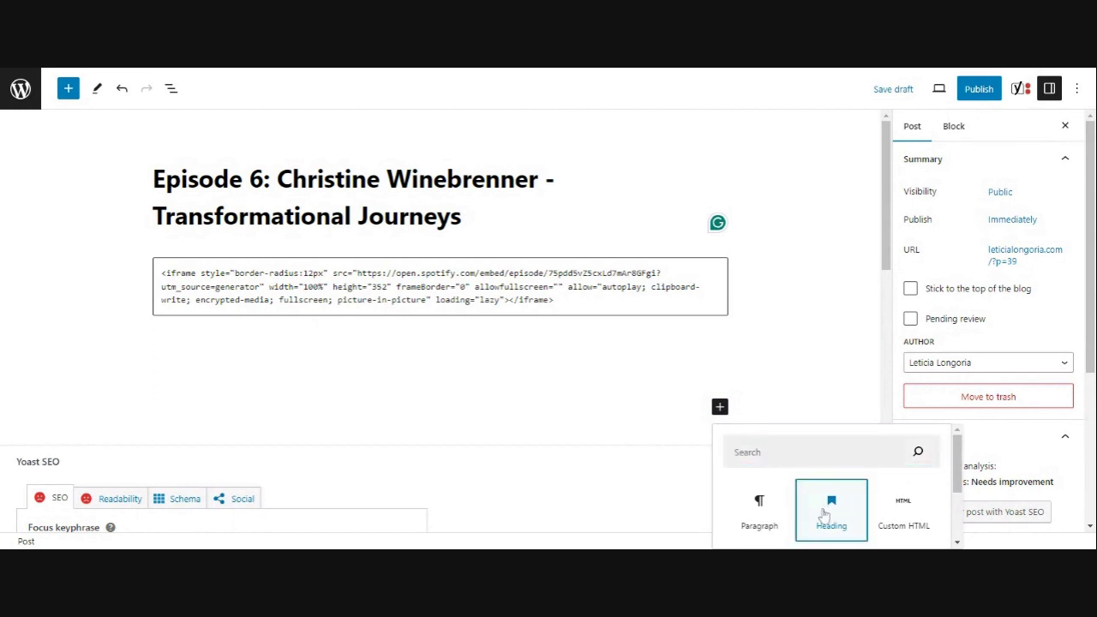
left_click(828, 511)
type("Episode")
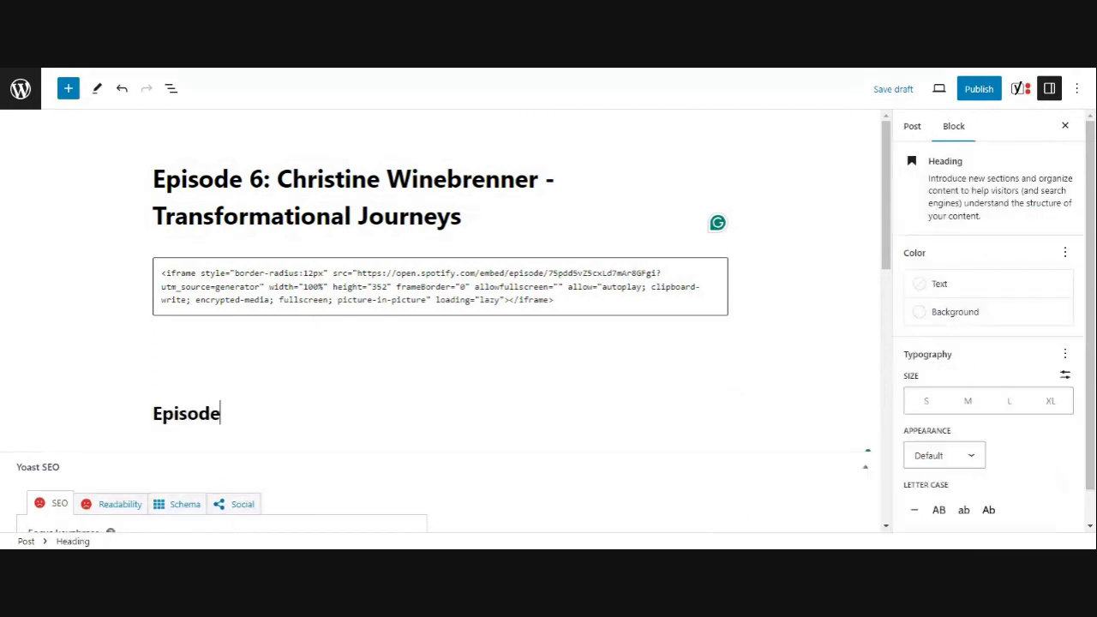
type(" Descriopt")
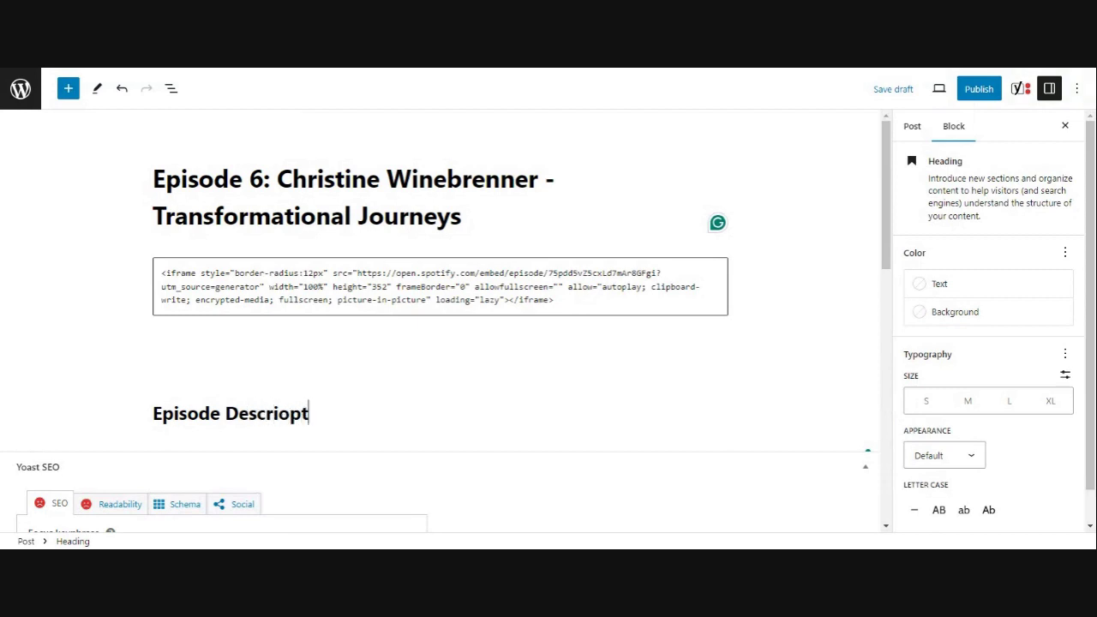
key("BackSpace")
key("BackSpace")
key("BackSpace")
type("ption")
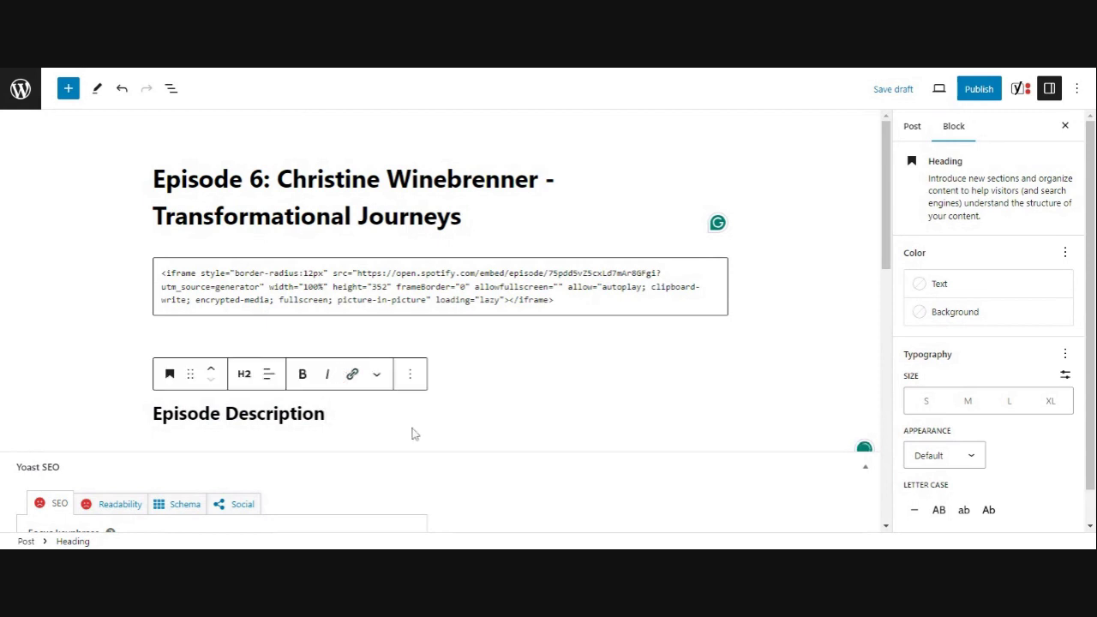
key("Return")
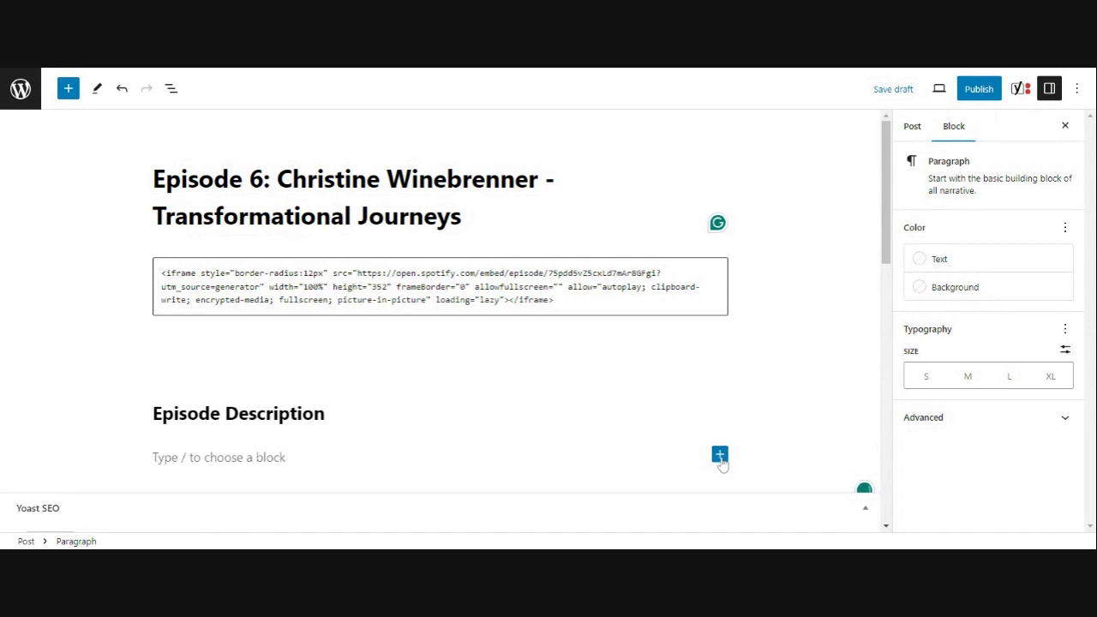
left_click(720, 455)
key("Escape")
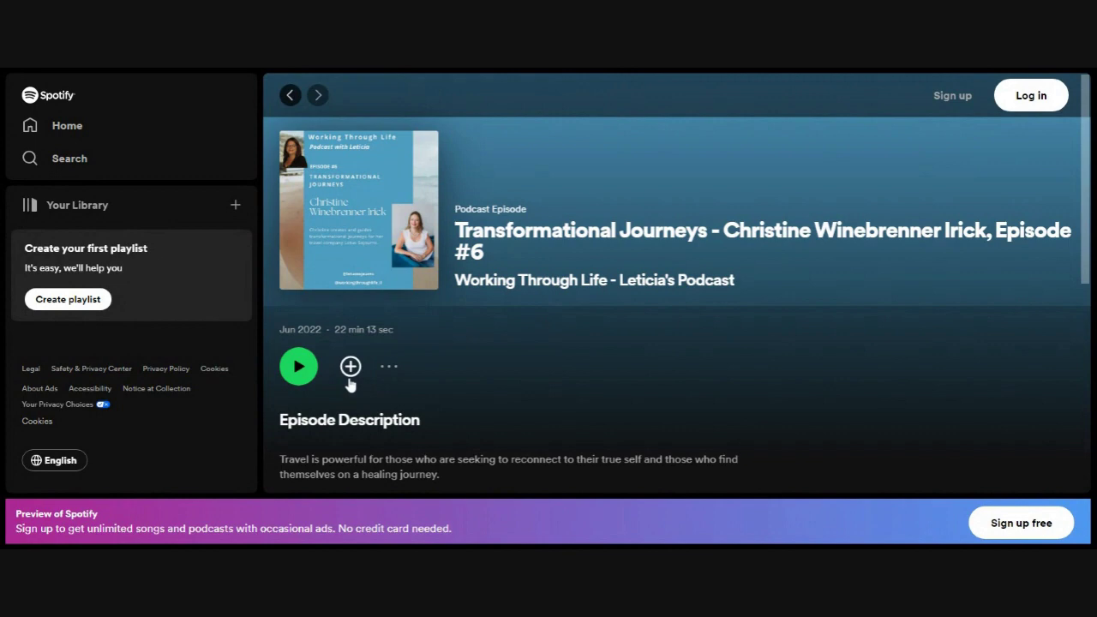
- Copy the full Episode Description text from the Spotify episode page and return to WordPress
scroll(279, 390, "down", 1)
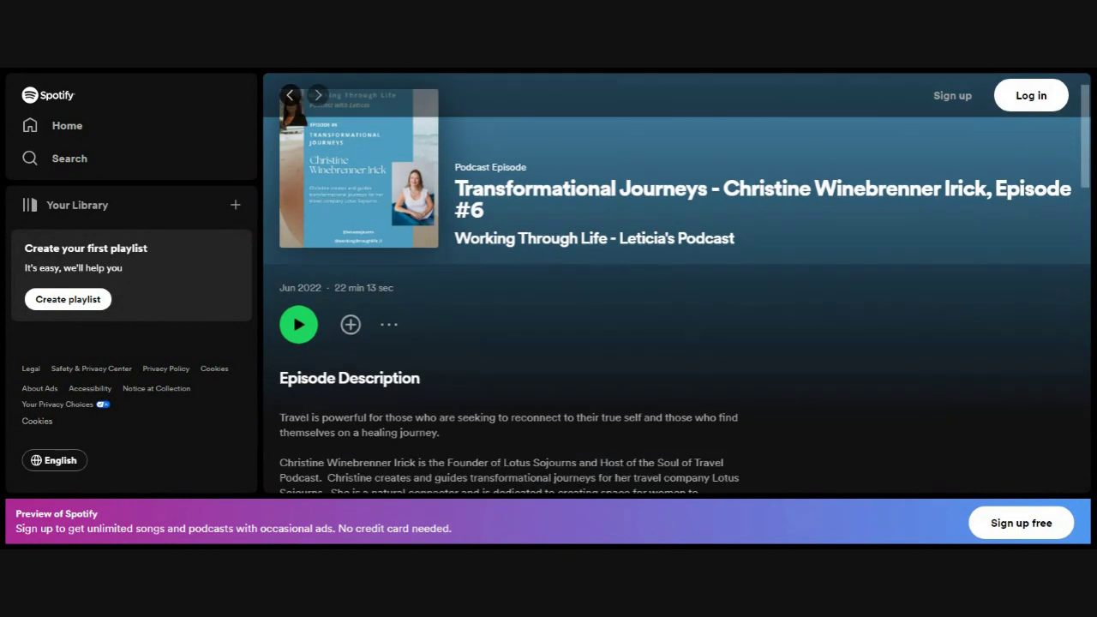
left_click_drag(280, 417, 611, 344)
scroll(399, 432, "down", 2)
scroll(668, 320, "down", 6)
scroll(651, 428, "down", 5)
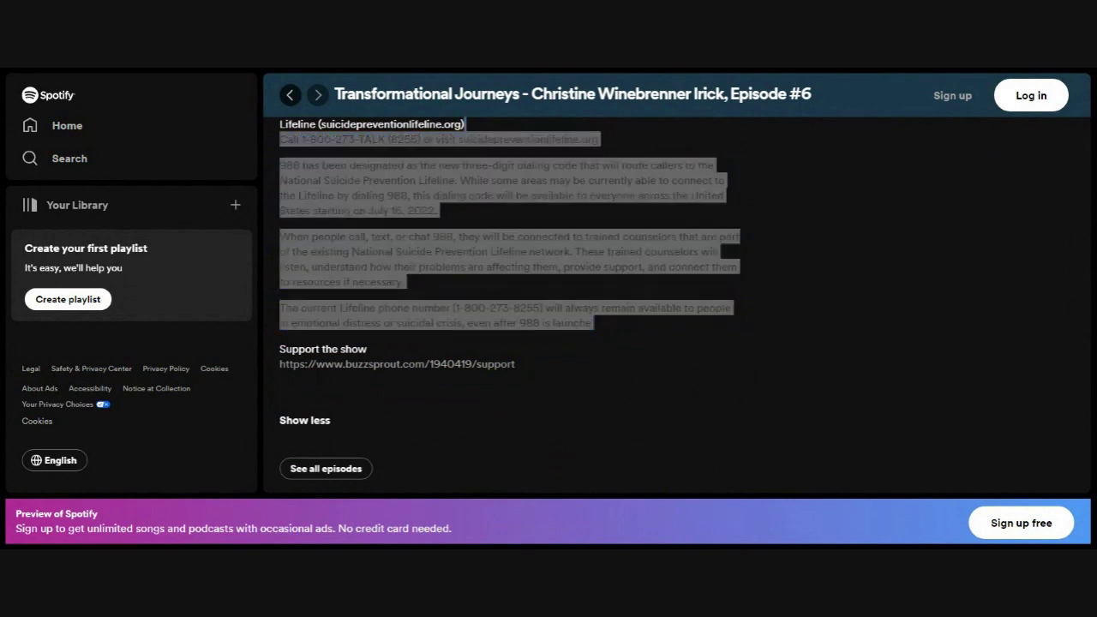
key("alt+Tab")
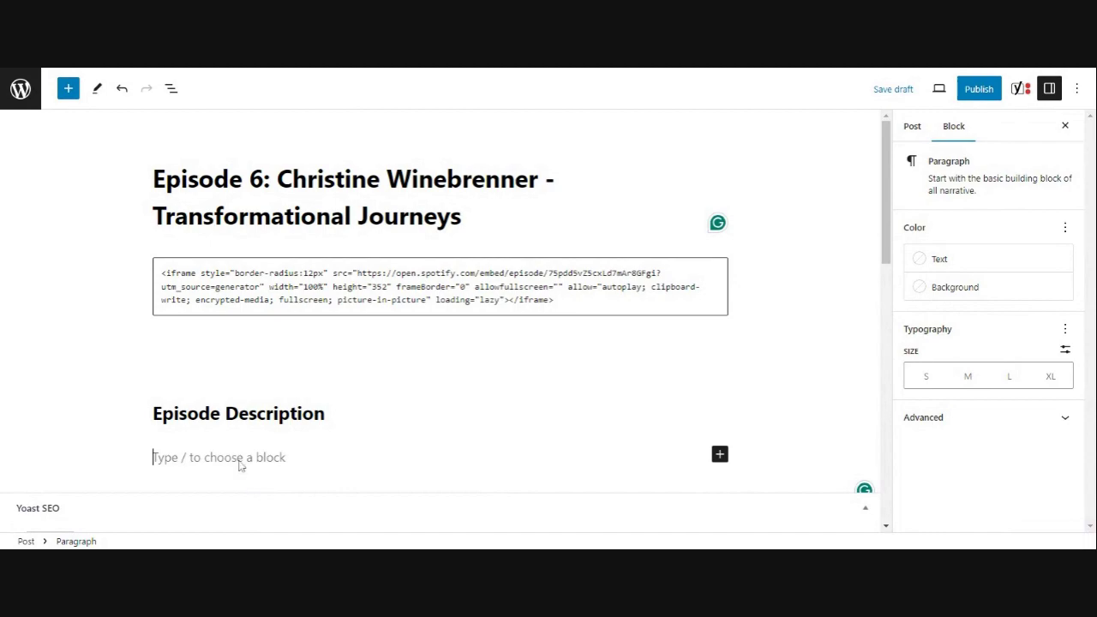
- Paste the episode description, beginning 'Travel is powerful…', under the Episode Description heading
key("ctrl+v")
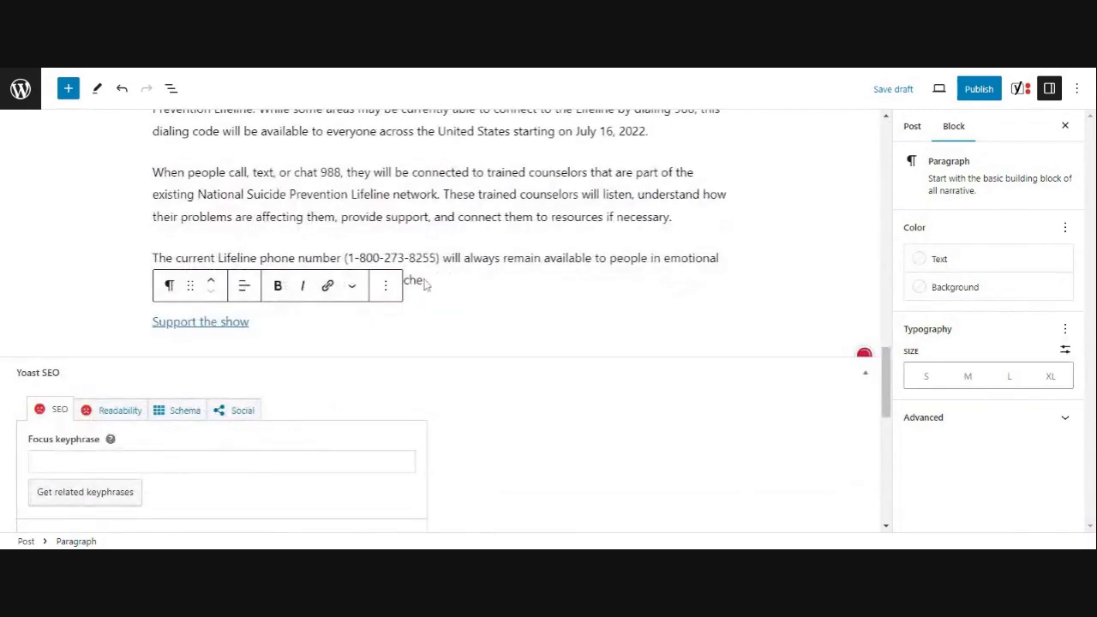
scroll(241, 464, "up", 5)
scroll(521, 321, "up", 15)
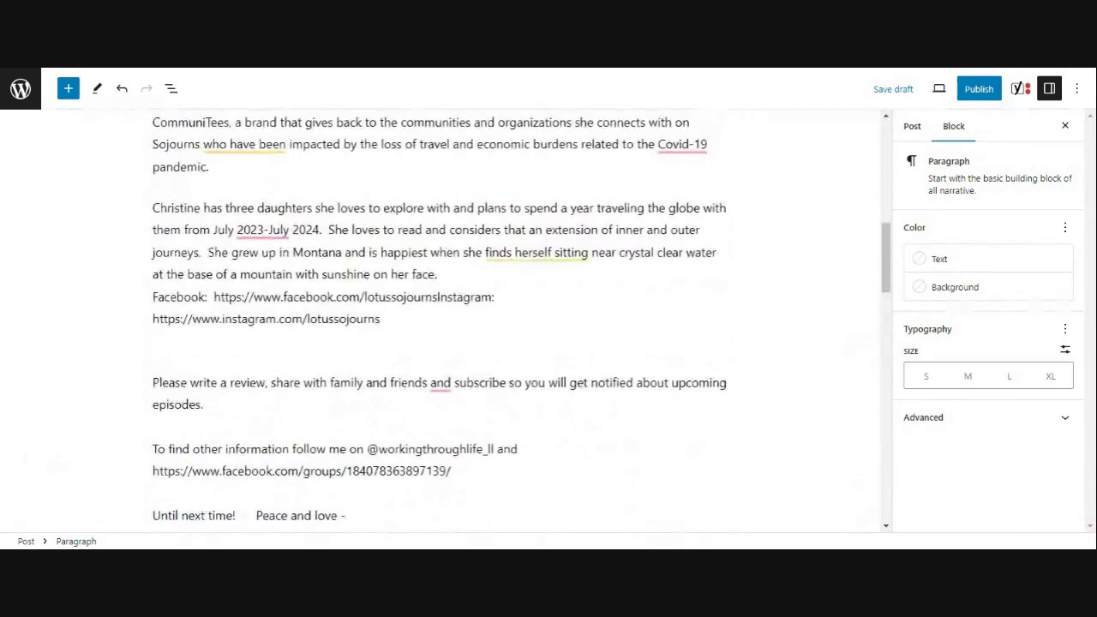
scroll(439, 321, "up", 3)
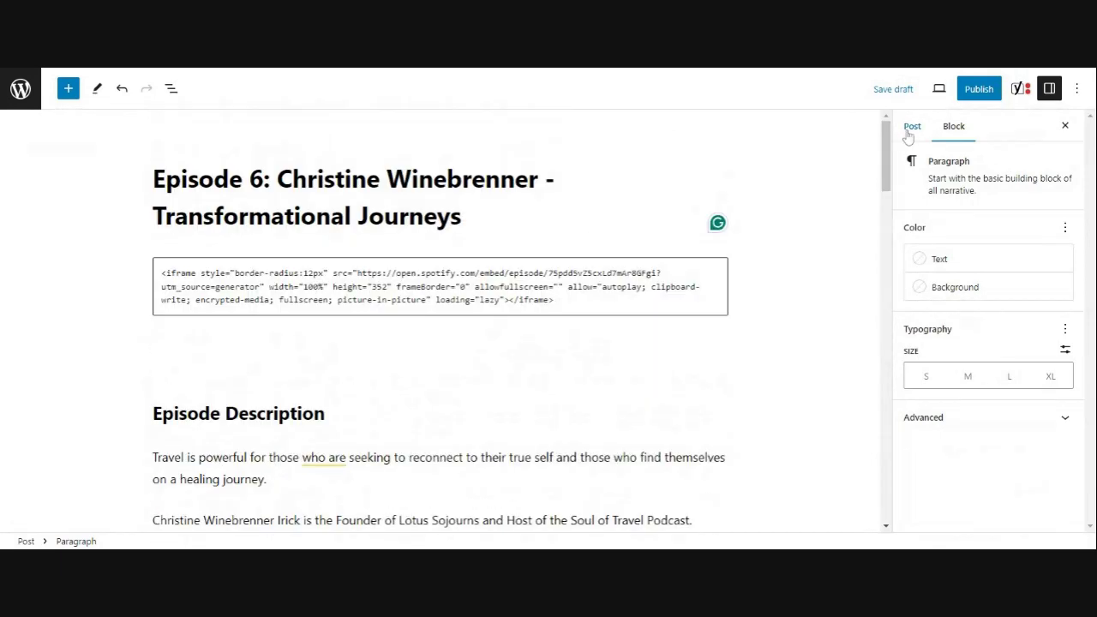
- Review the post settings, including Featured image and the Yoast SEO panel
left_click(911, 126)
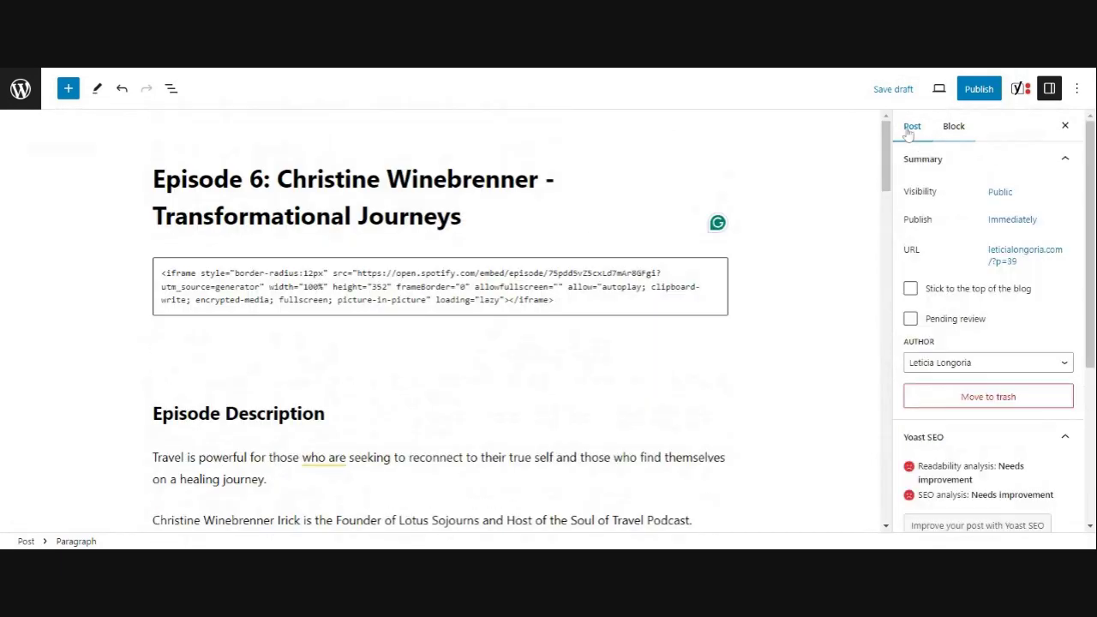
scroll(975, 289, "down", 2)
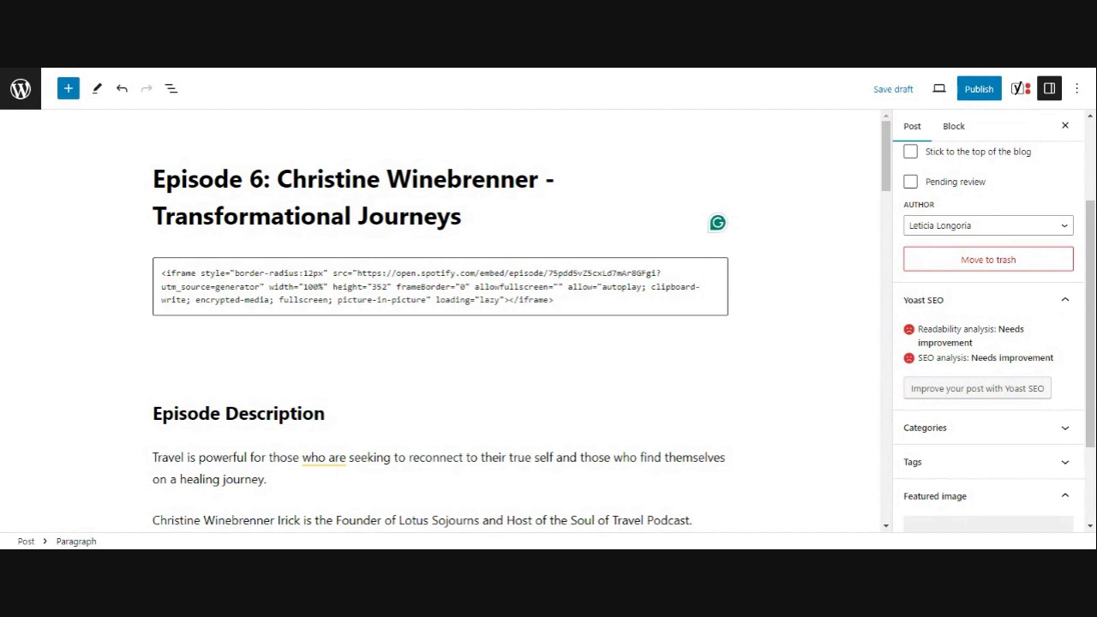
scroll(951, 367, "down", 1)
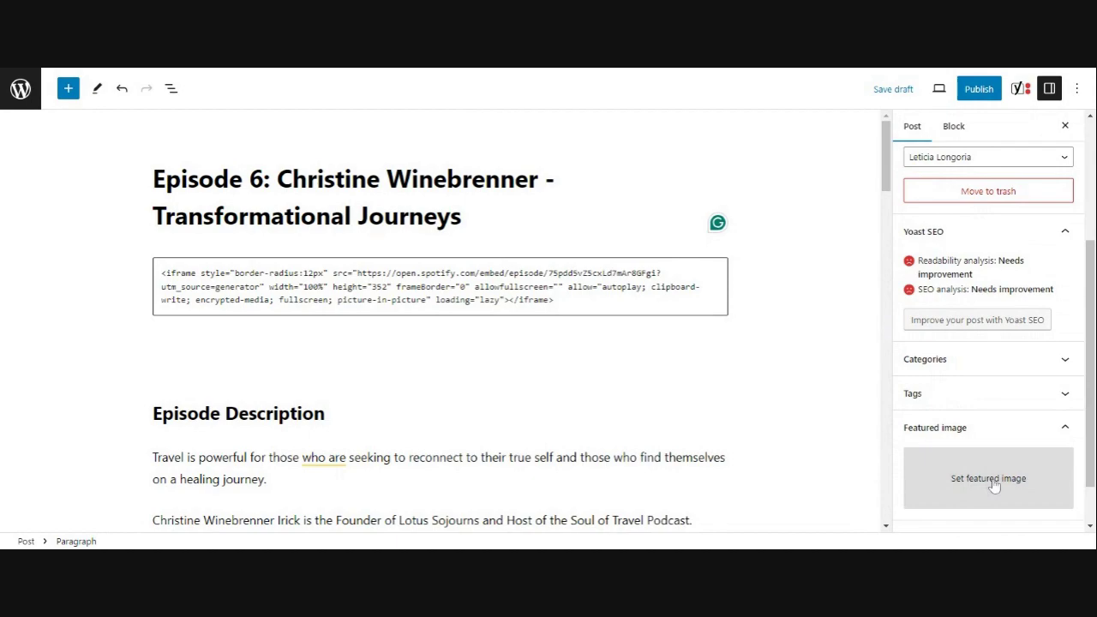
scroll(960, 454, "down", 1)
scroll(779, 435, "down", 4)
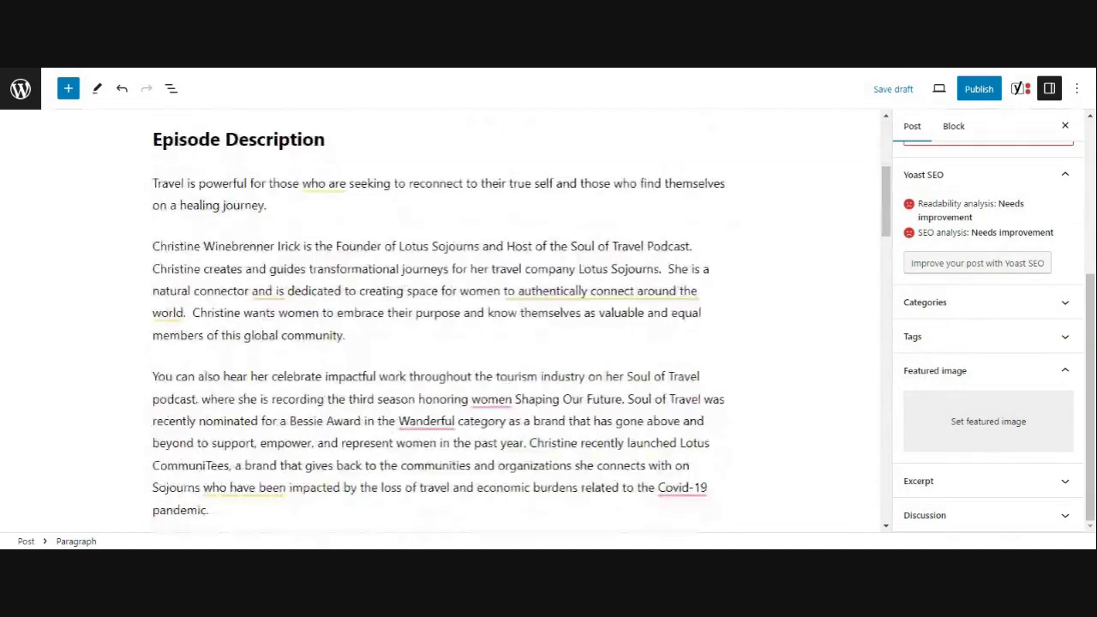
scroll(797, 211, "down", 4)
scroll(883, 257, "down", 4)
scroll(583, 352, "down", 8)
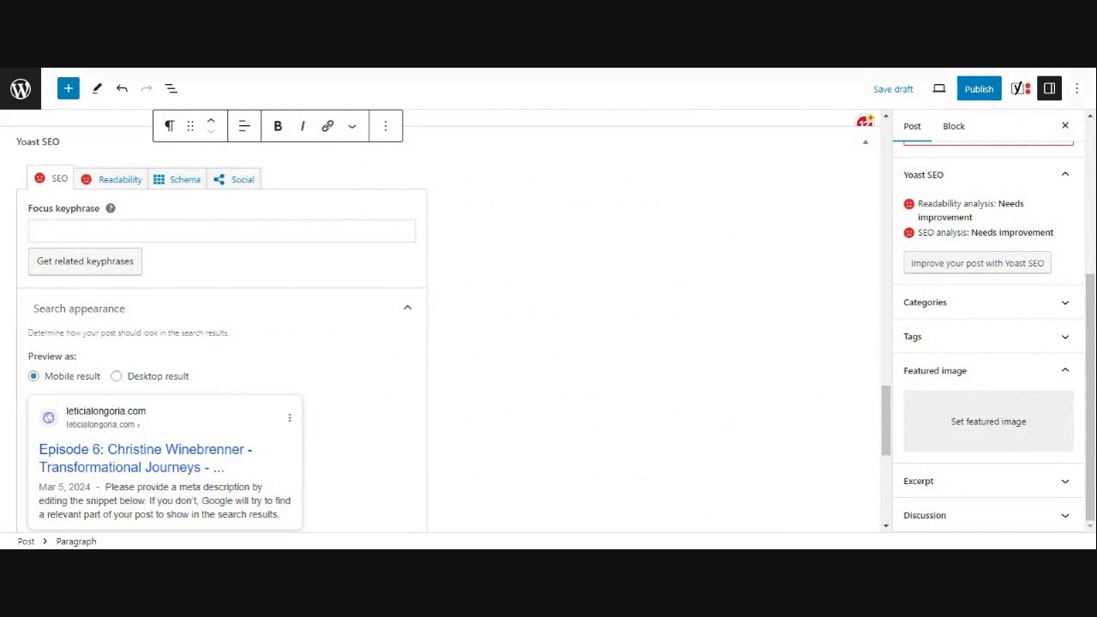
scroll(288, 381, "down", 1)
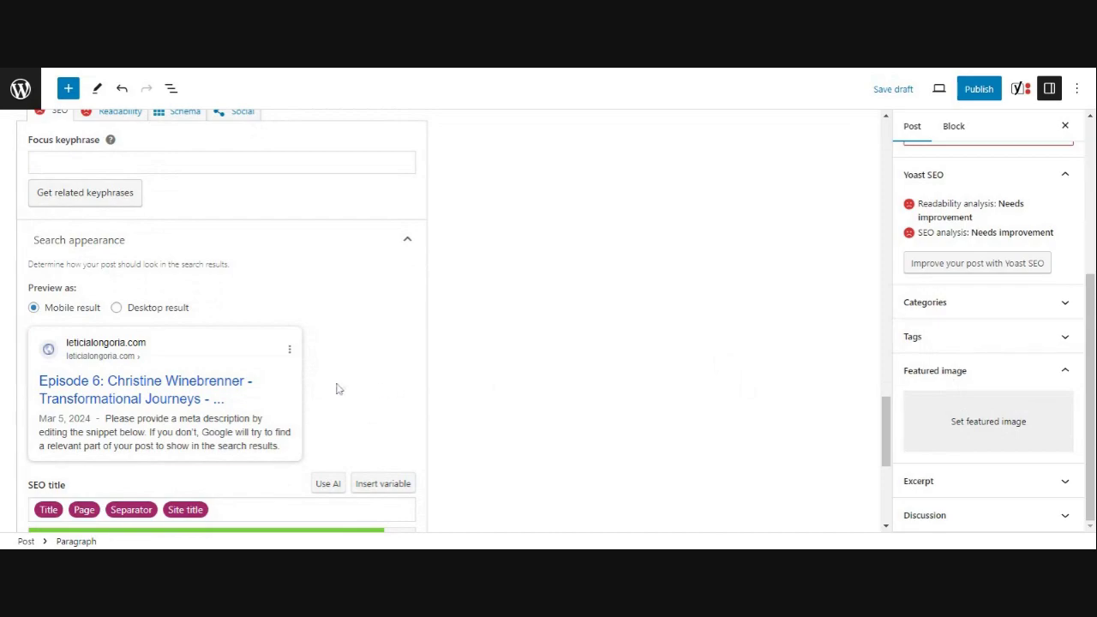
scroll(568, 375, "down", 2)
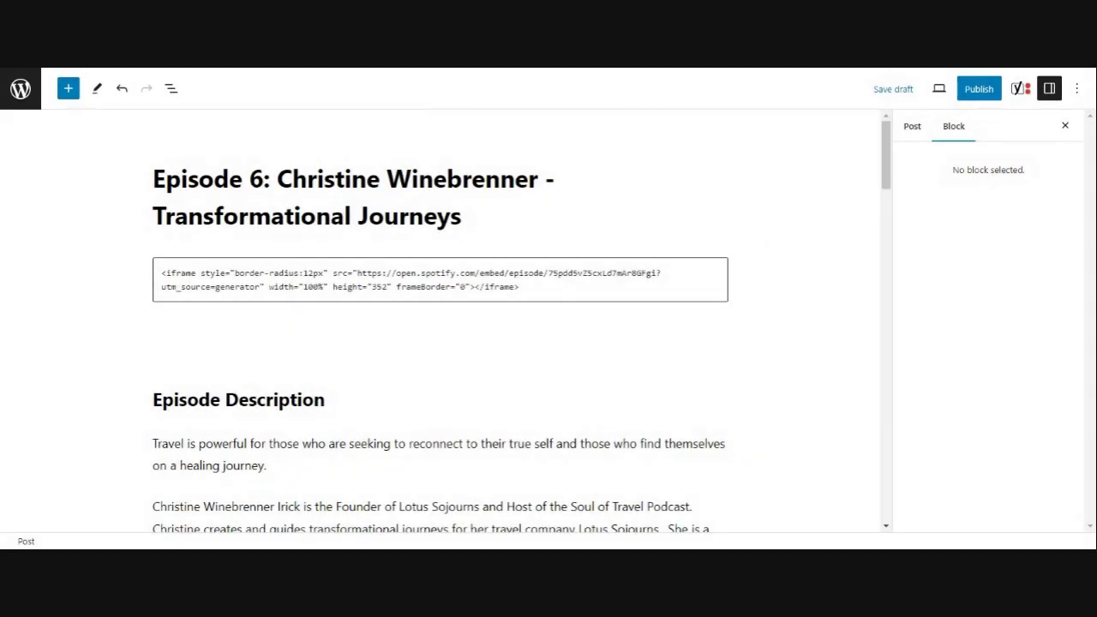
- Publish the Episode 6 post and view its live page with the Spotify player and description
left_click(979, 90)
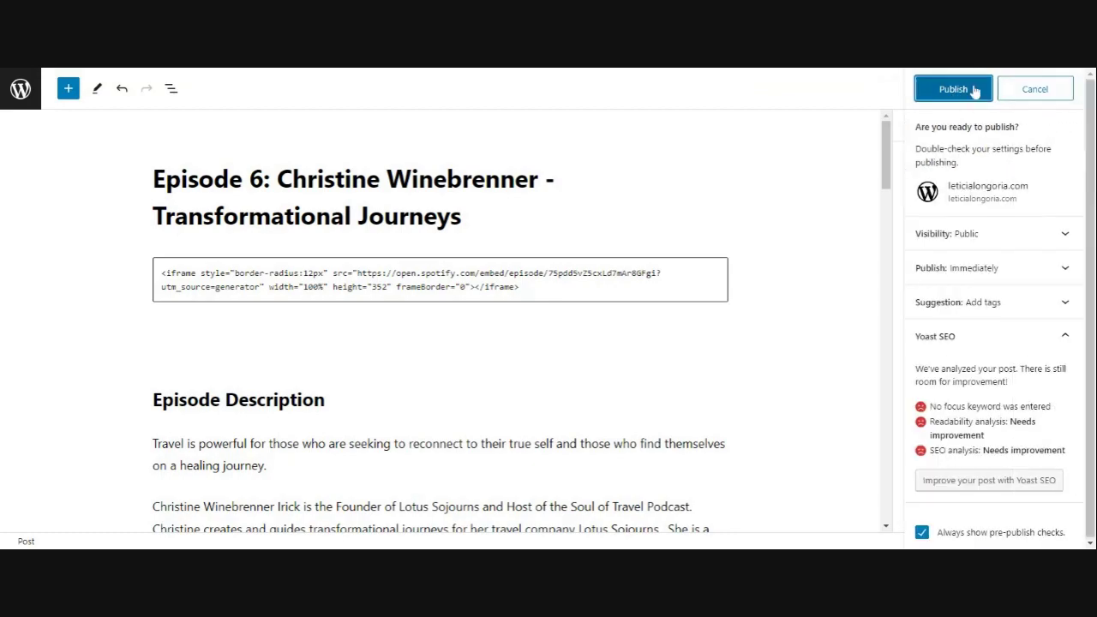
left_click(953, 89)
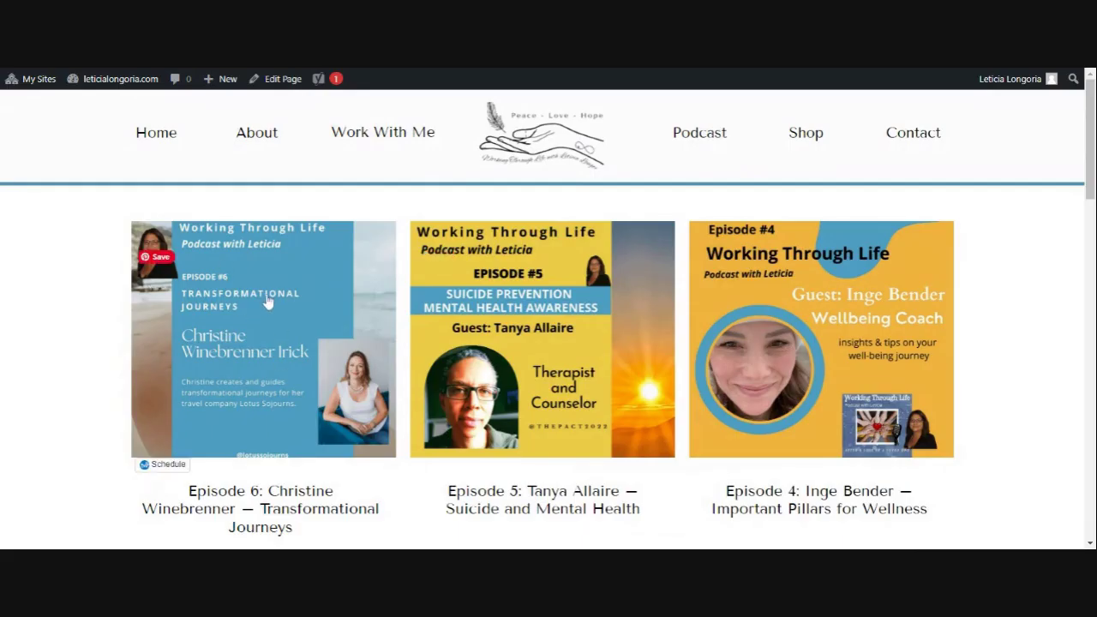
scroll(267, 302, "down", 3)
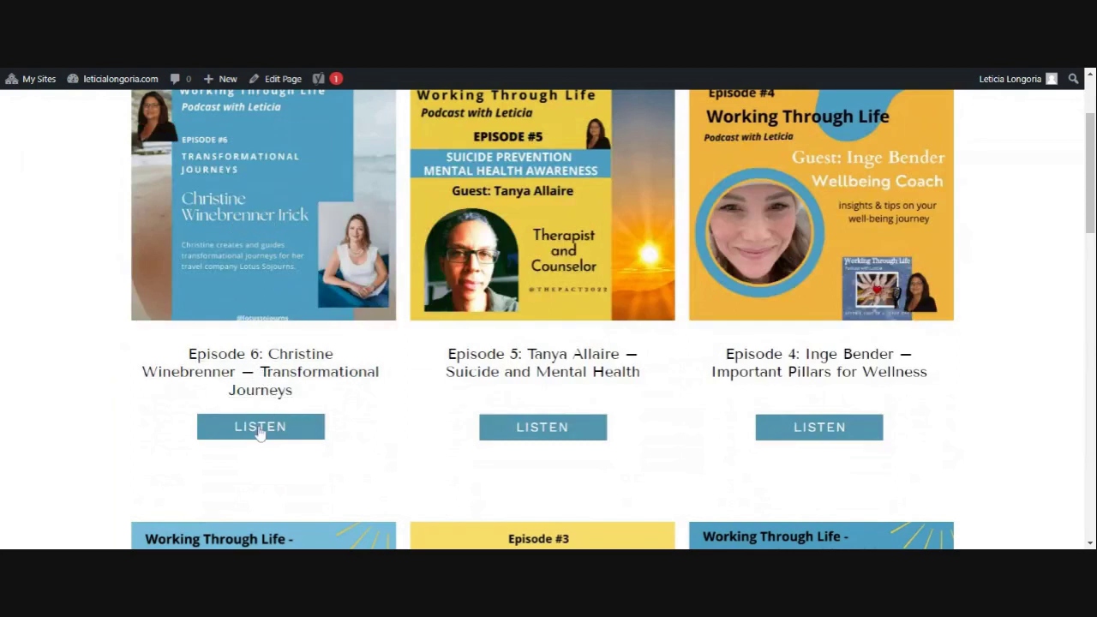
left_click(259, 429)
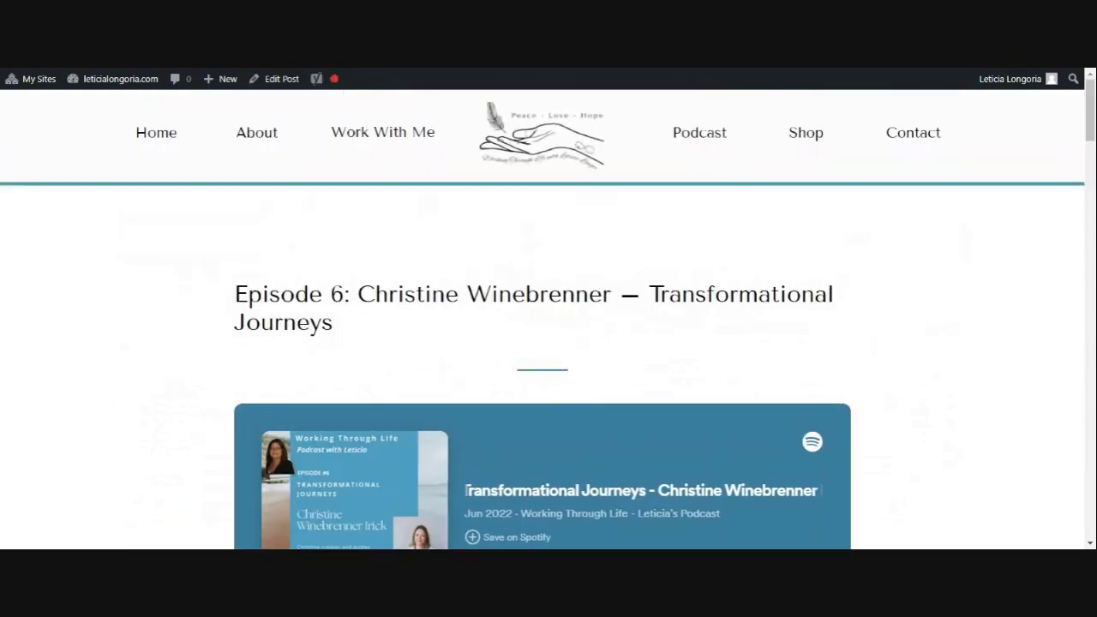
scroll(541, 323, "down", 1)
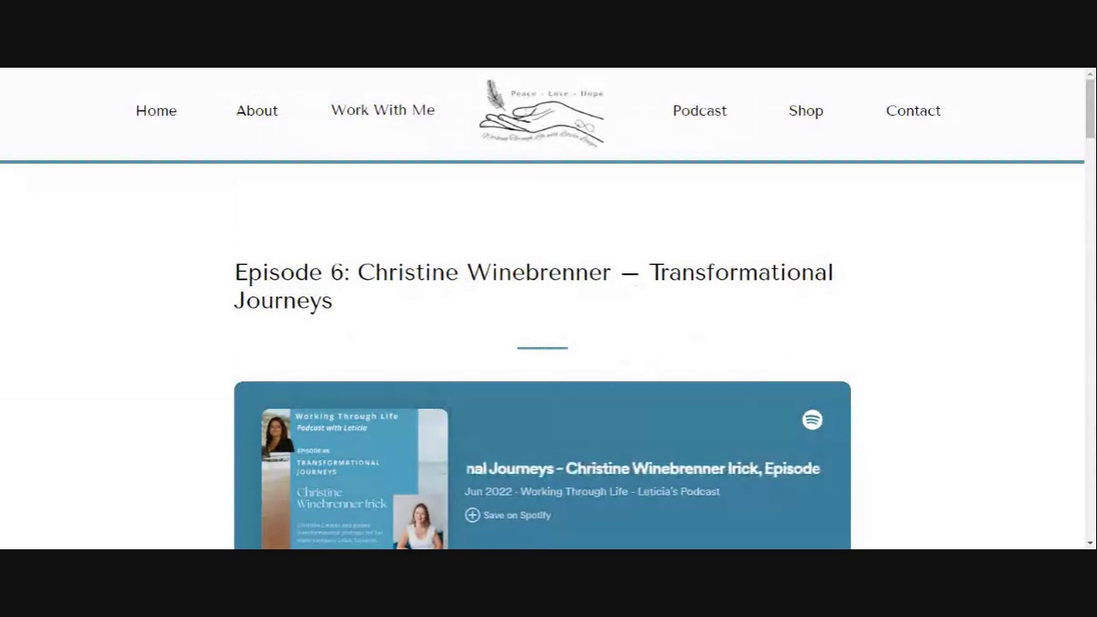
scroll(773, 303, "down", 3)
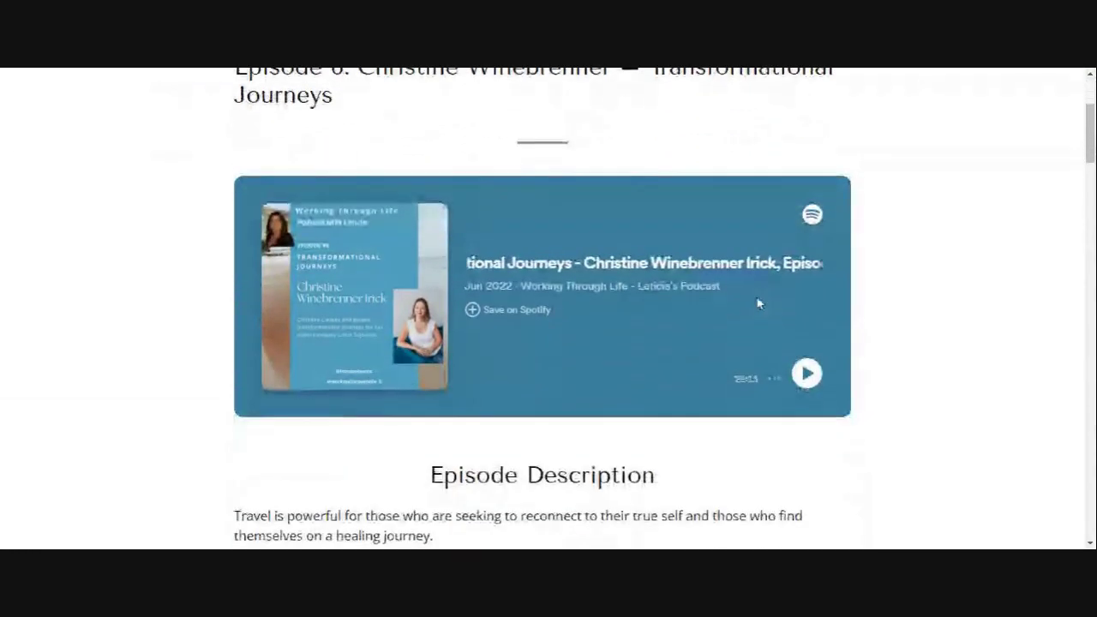
scroll(637, 376, "down", 4)
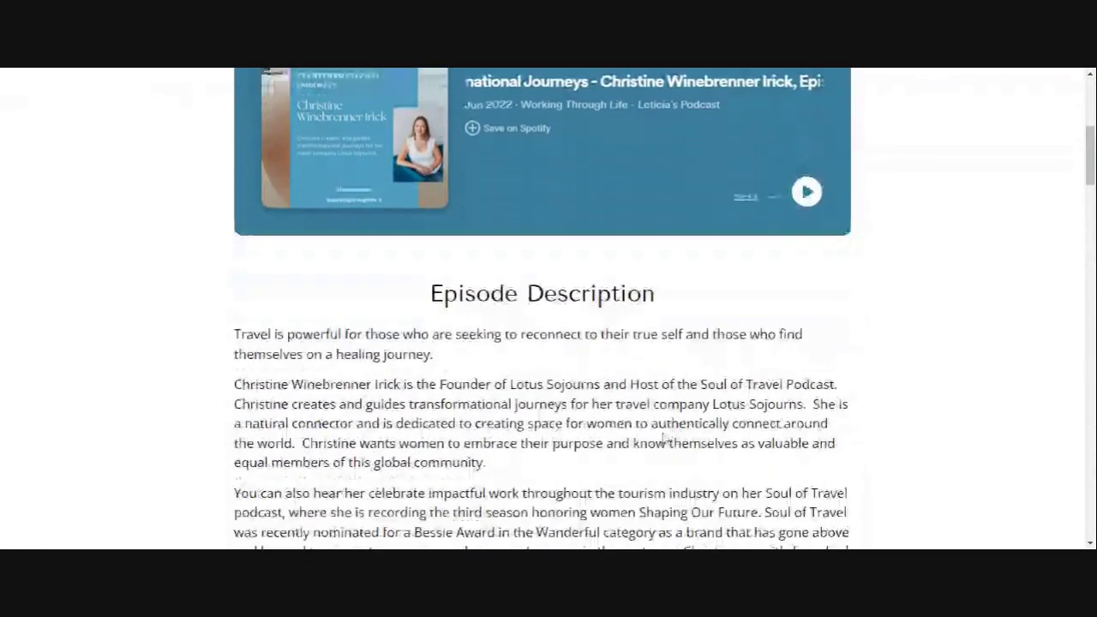